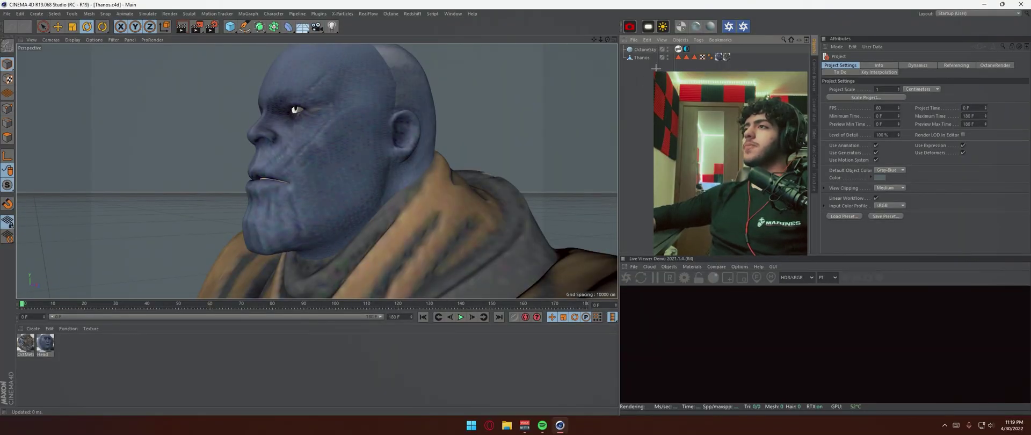
Step: Select the Thanos head mesh in the viewport as the active object
click(456, 212)
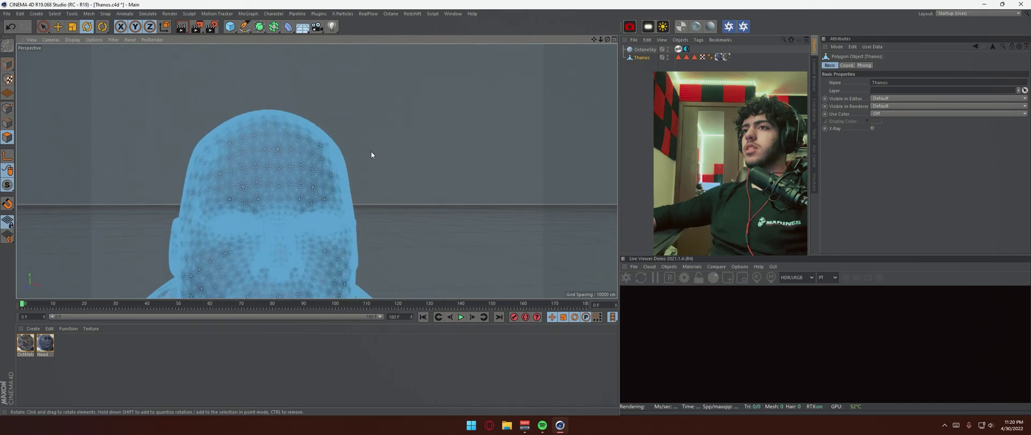
Step: Box-select the polygons on top of the head in the Right view with Rectangle Selection
click(44, 28)
click(68, 51)
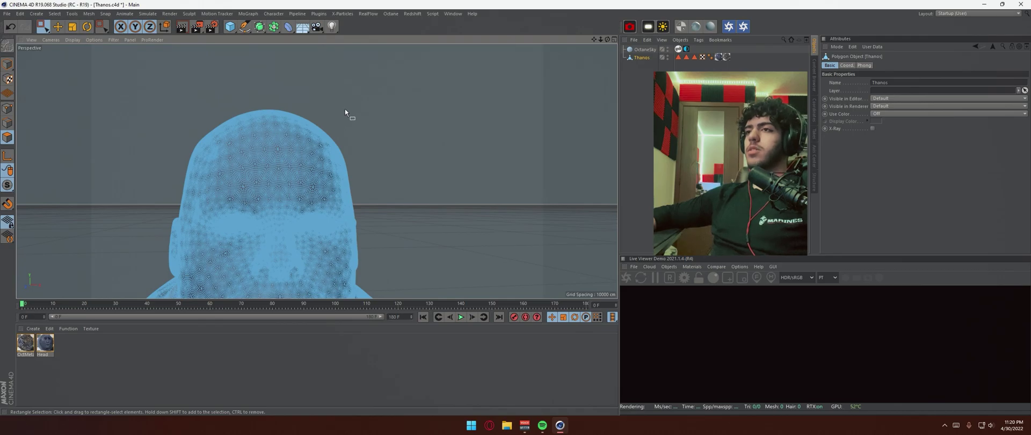
middle_click(329, 104)
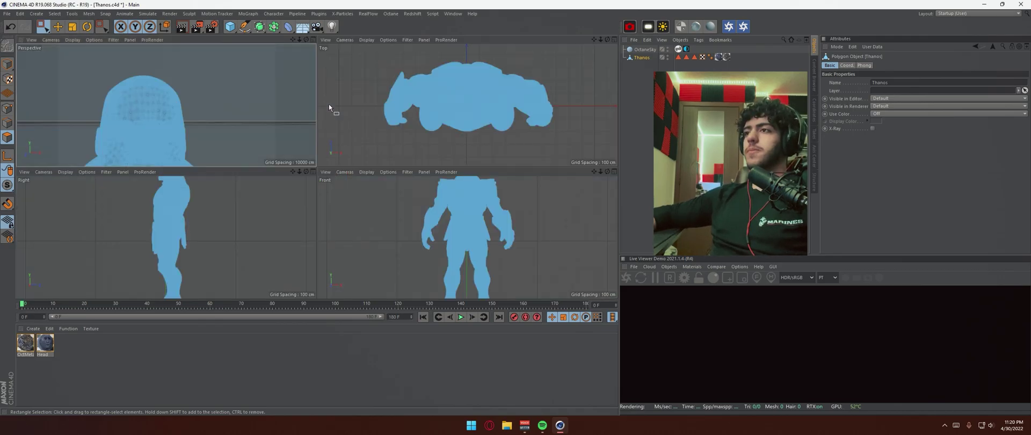
scroll(241, 260, down, 5)
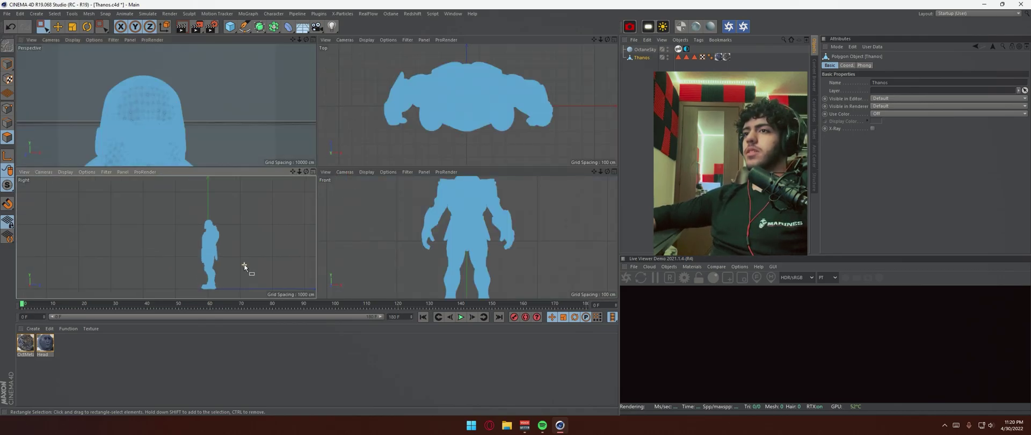
scroll(215, 225, up, 3)
scroll(188, 198, up, 3)
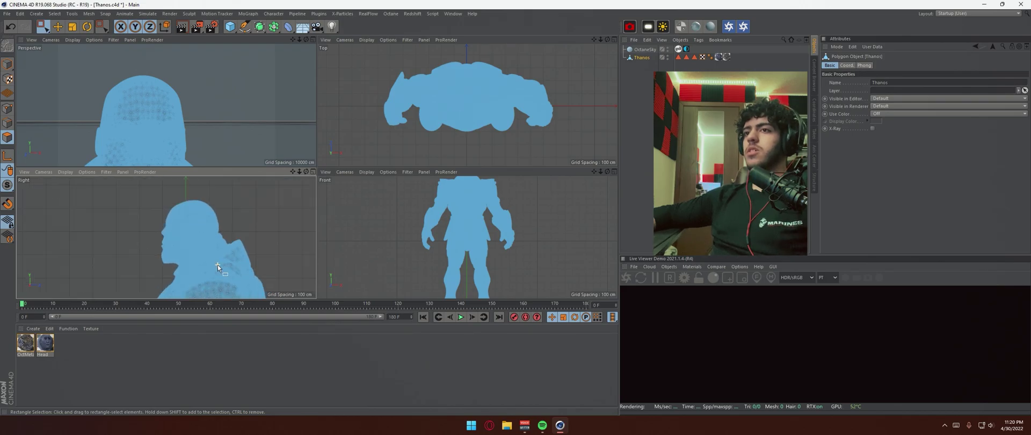
scroll(175, 215, up, 2)
scroll(175, 215, down, 1)
scroll(239, 208, up, 1)
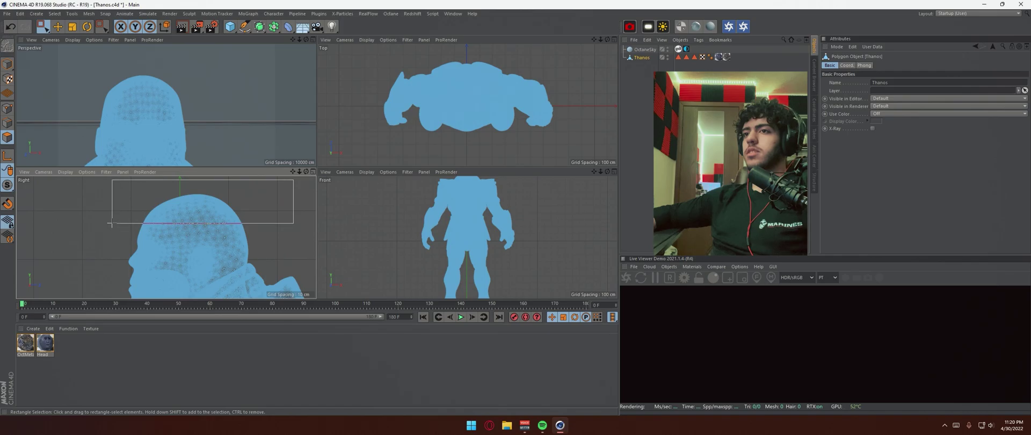
drag(113, 220, 114, 220)
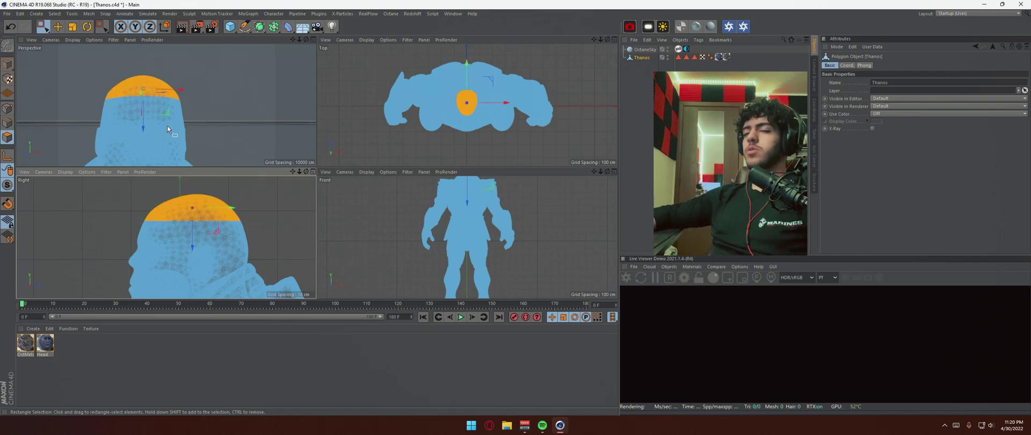
Step: Extend the scalp selection toward the back of the head with Live Selection in Perspective
middle_click(195, 108)
click(46, 29)
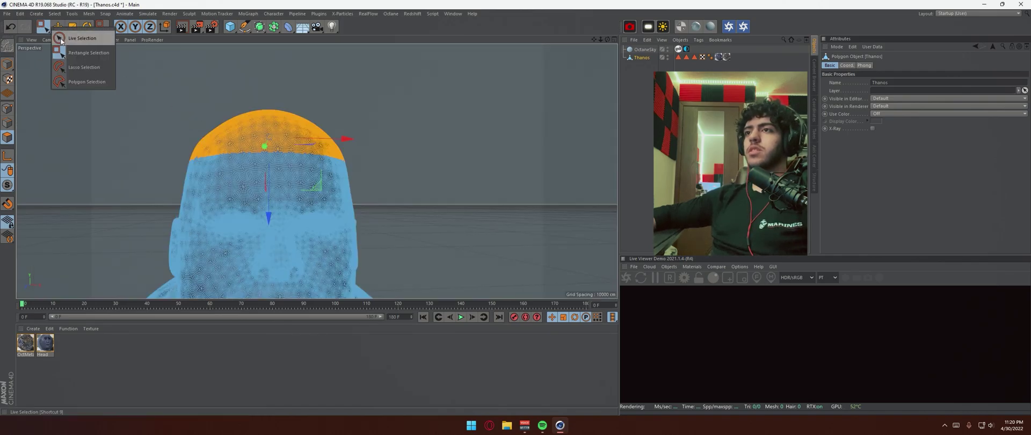
click(60, 41)
mouse_move(260, 140)
alt+mouse_down()
mouse_move(113, 155)
mouse_move(414, 165)
mouse_move(350, 165)
mouse_move(426, 201)
mouse_move(418, 202)
mouse_move(475, 199)
mouse_move(346, 176)
alt+mouse_up()
scroll(350, 164, up, 2)
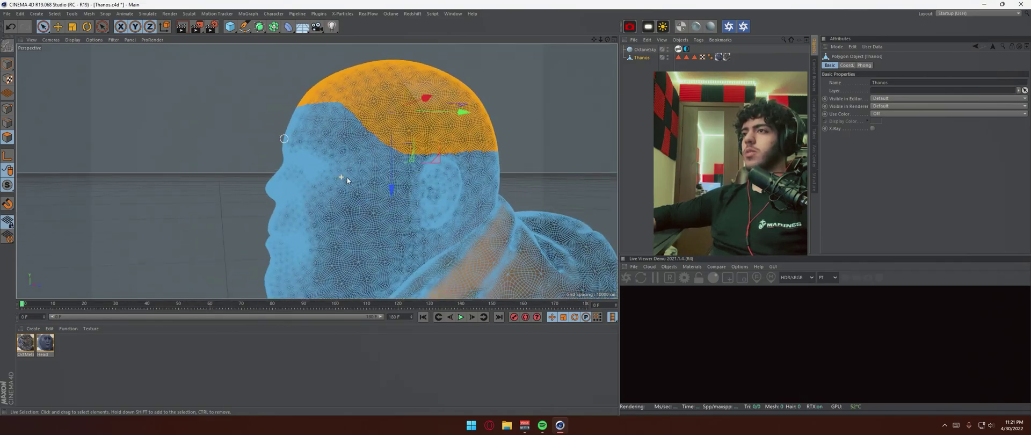
alt+drag(440, 186, 408, 178)
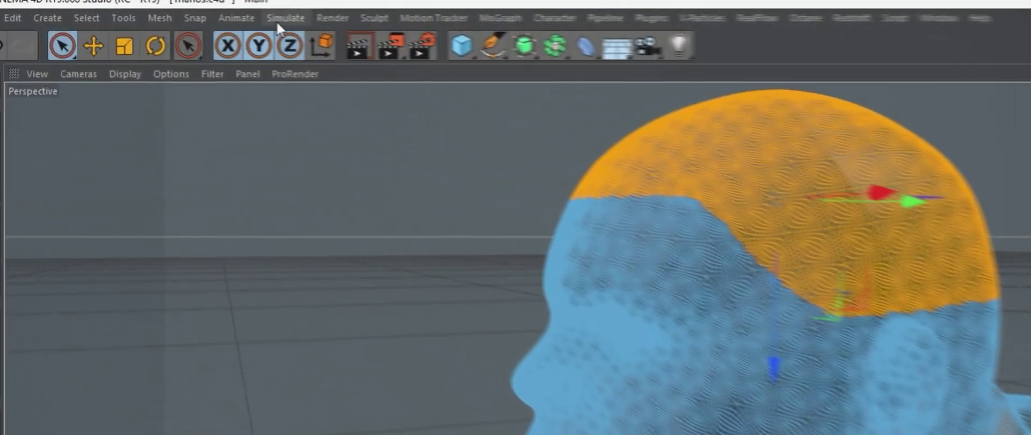
Step: Add Hair to the selected scalp polygons from the Simulate menu
click(148, 13)
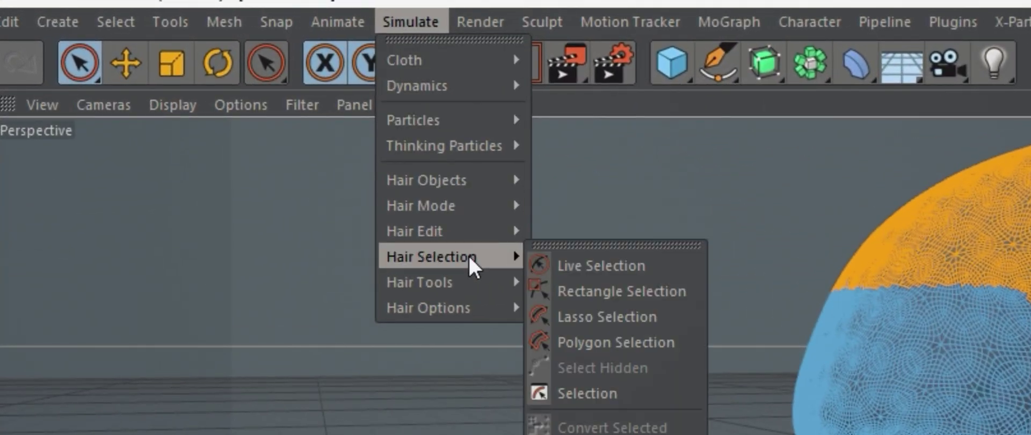
mouse_move(153, 63)
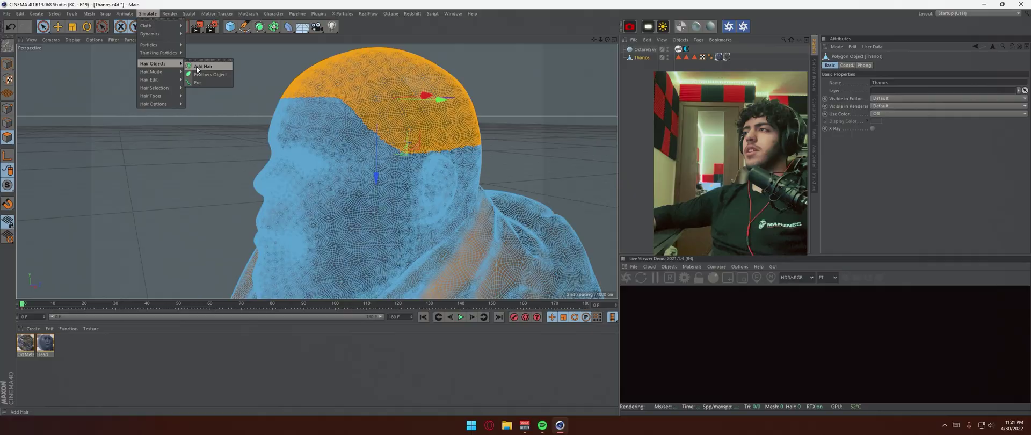
click(542, 188)
mouse_move(272, 117)
alt+mouse_down()
mouse_move(410, 211)
mouse_move(363, 185)
mouse_move(403, 195)
mouse_move(440, 182)
alt+mouse_up()
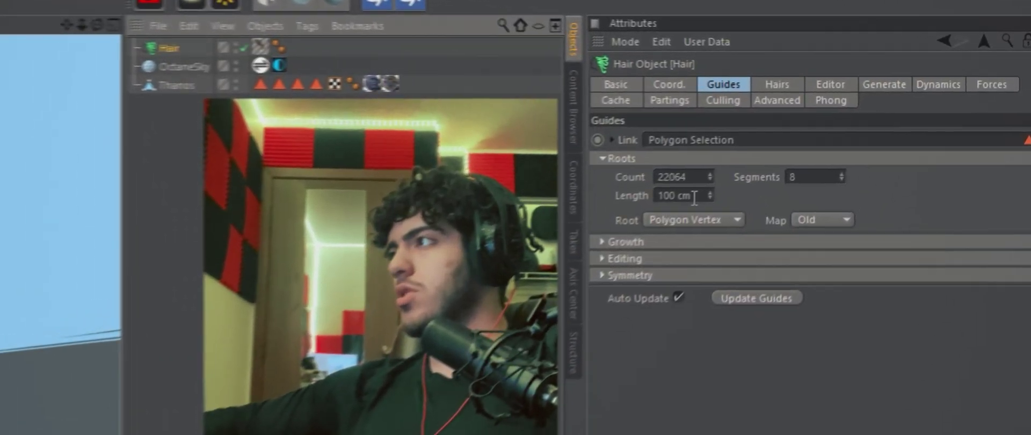
Step: Lengthen the hair guides to 10, then 50, then finally 80 cm
double_click(782, 149)
text(10)
key(Return)
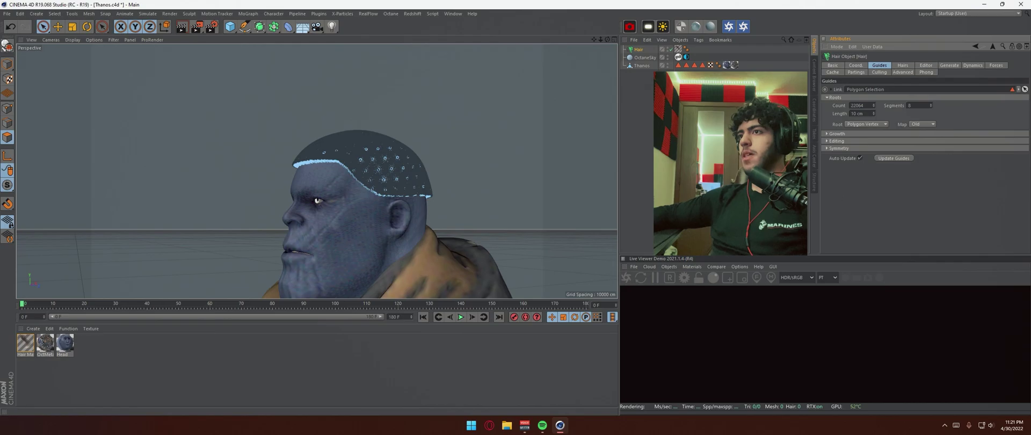
double_click(853, 113)
text(50)
key(Return)
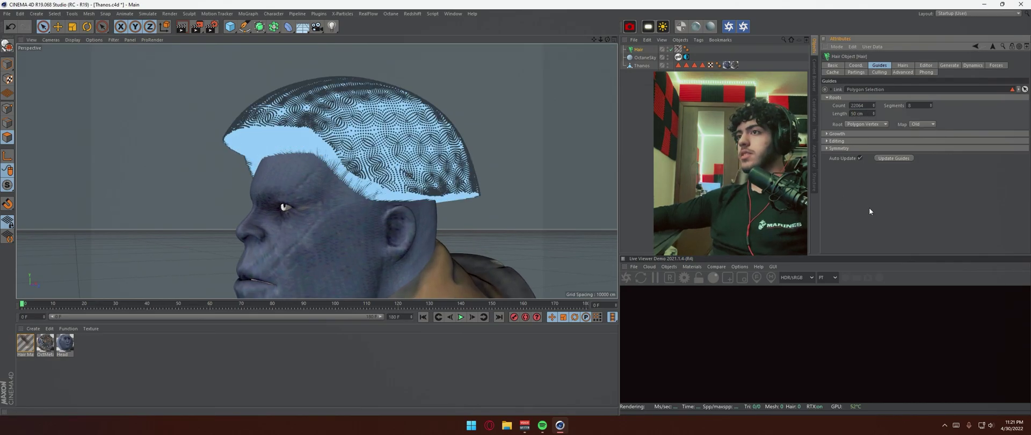
text(80)
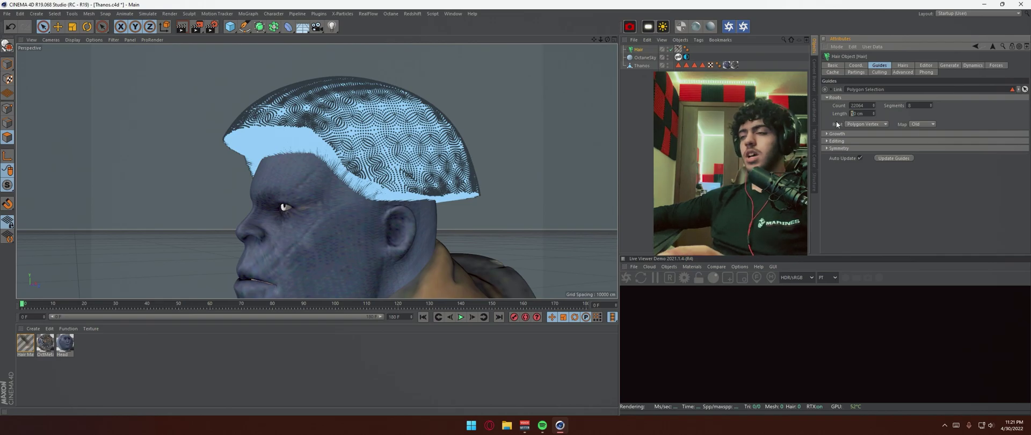
key(Return)
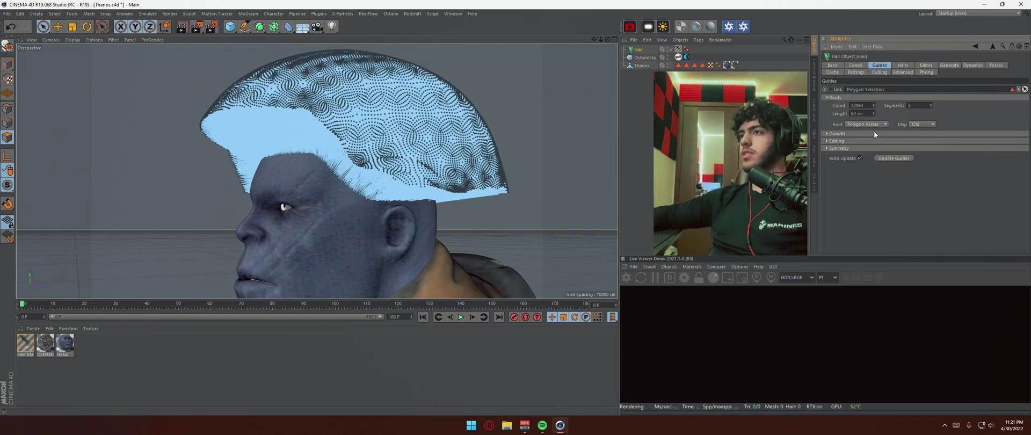
alt+drag(398, 174, 375, 194)
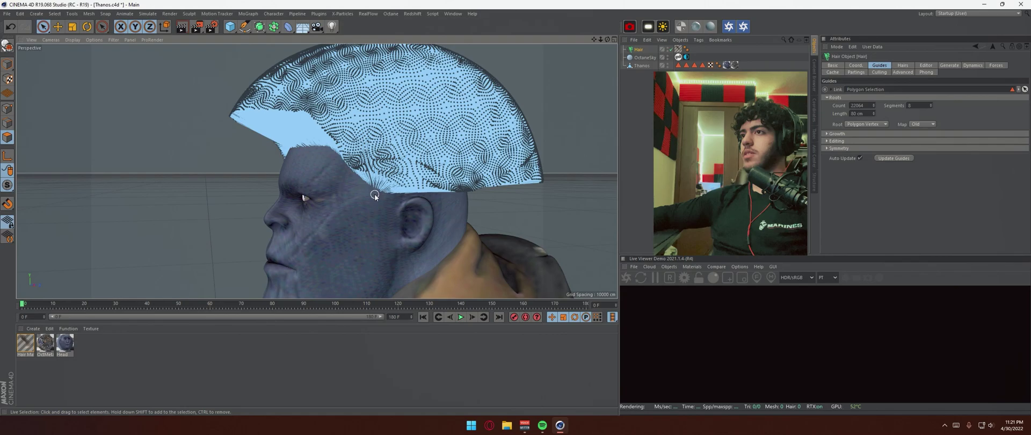
Step: Deselect the Hair object and play the timeline so the hair drops into a bowl cut
click(459, 327)
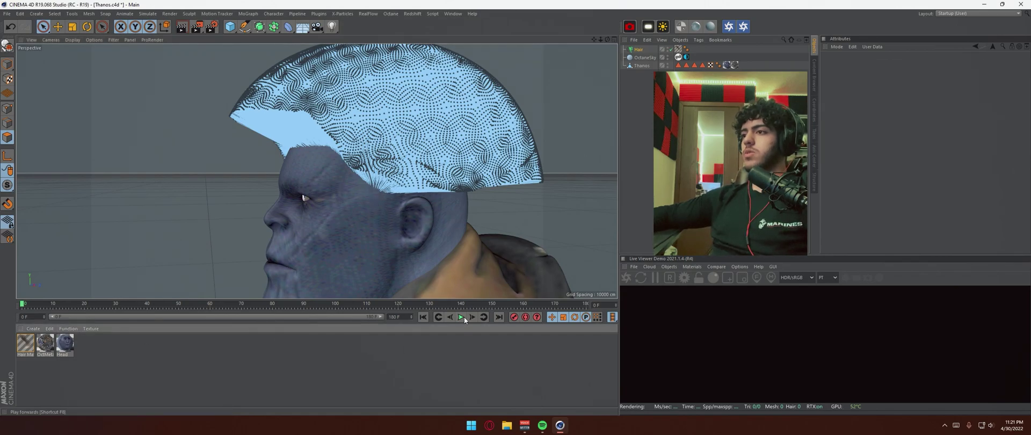
click(462, 317)
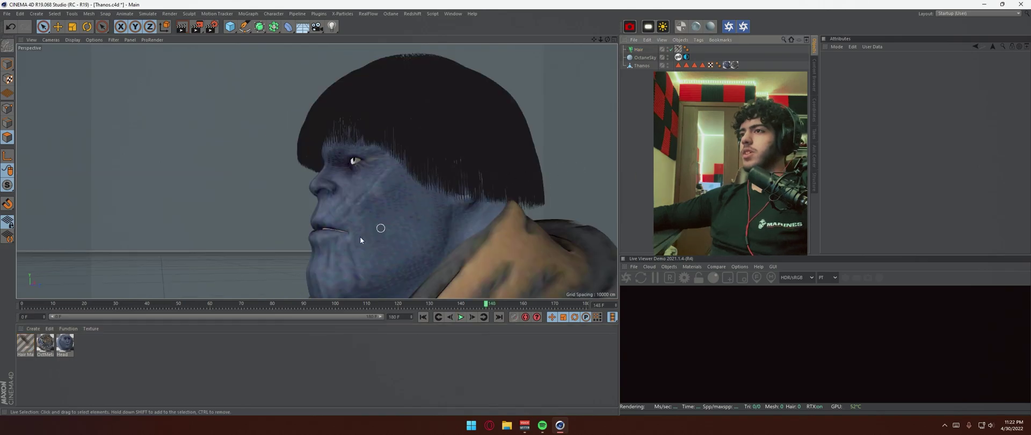
alt+drag(360, 240, 374, 237)
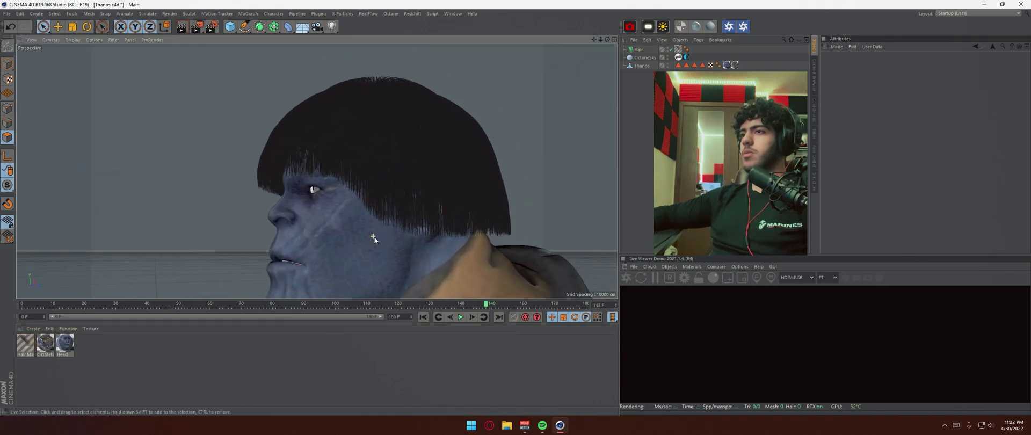
Step: Send the scene to the Octane Live Viewer, enlarge its panel, and orbit closer to the head
click(626, 278)
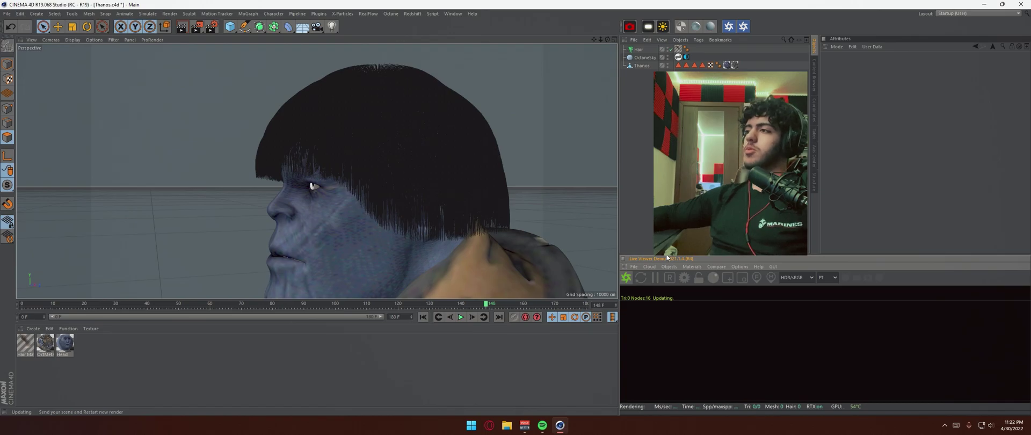
drag(666, 255, 666, 144)
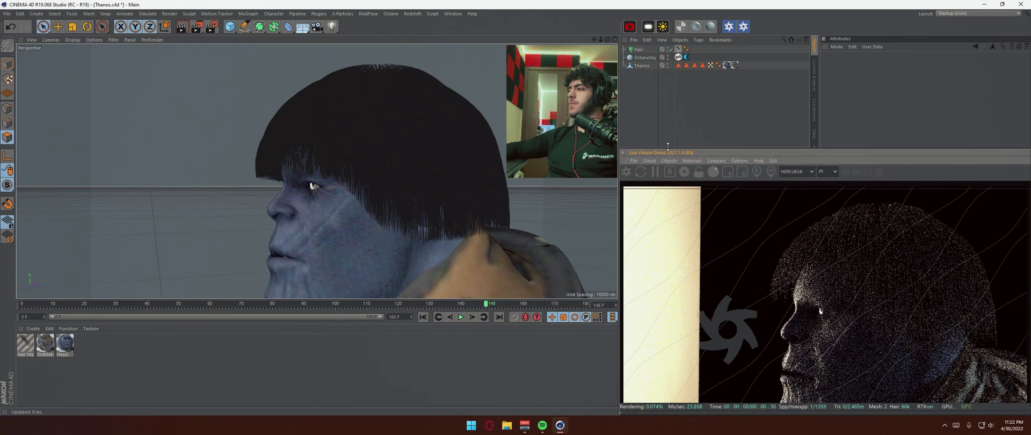
mouse_move(386, 84)
alt+mouse_down()
mouse_move(383, 163)
mouse_move(352, 239)
mouse_move(353, 228)
mouse_move(354, 295)
alt+mouse_up()
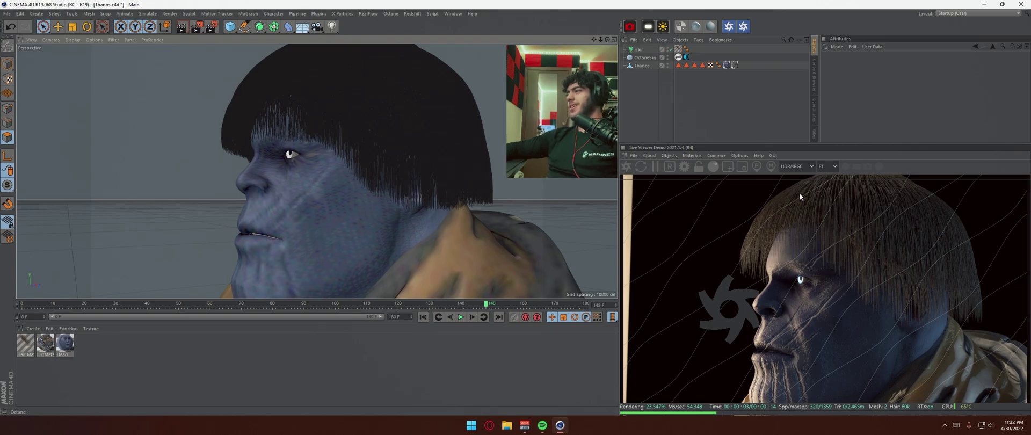
Step: Give Hair Mat a white-to-black colour gradient with its midpoint dragged left
double_click(25, 344)
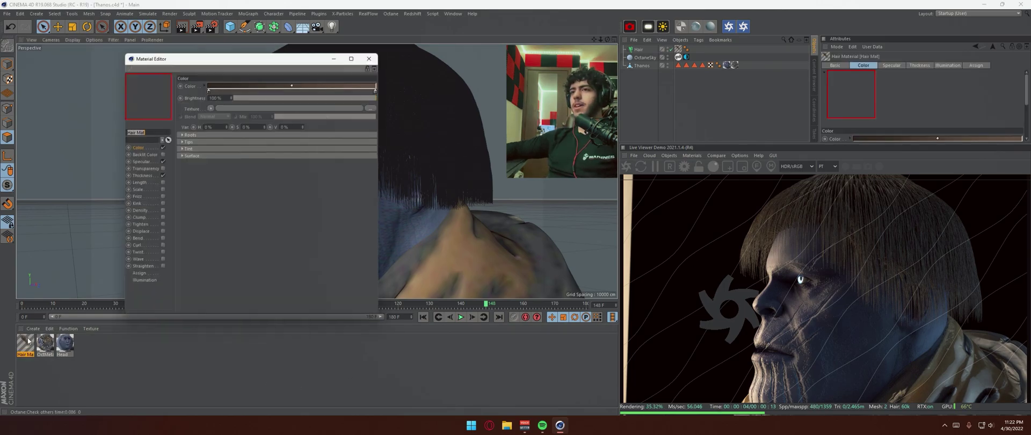
double_click(207, 88)
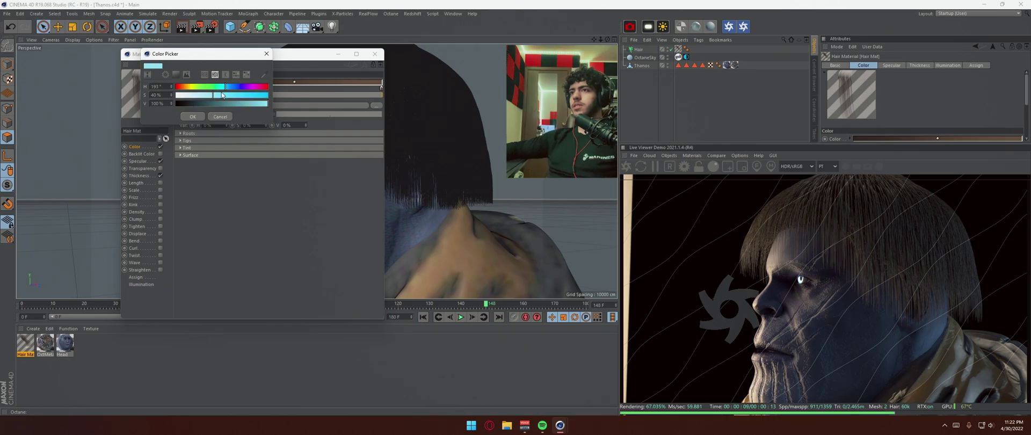
click(192, 117)
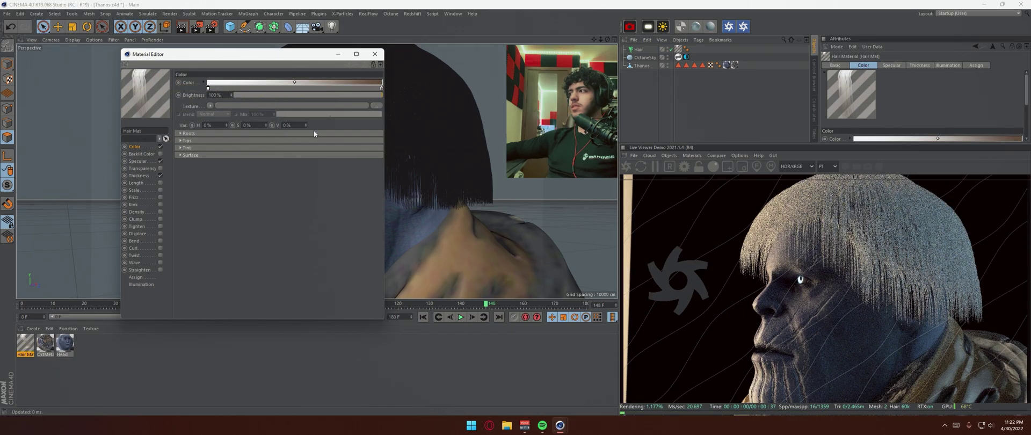
double_click(380, 88)
click(360, 117)
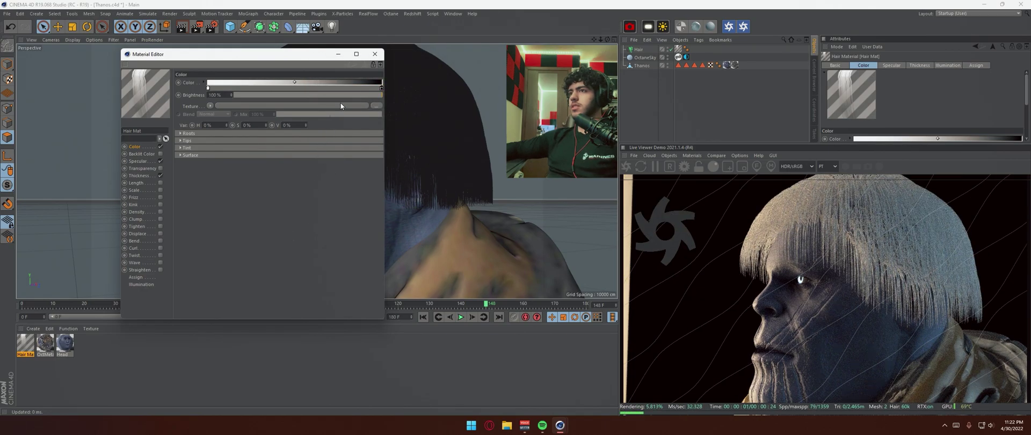
drag(355, 82, 239, 82)
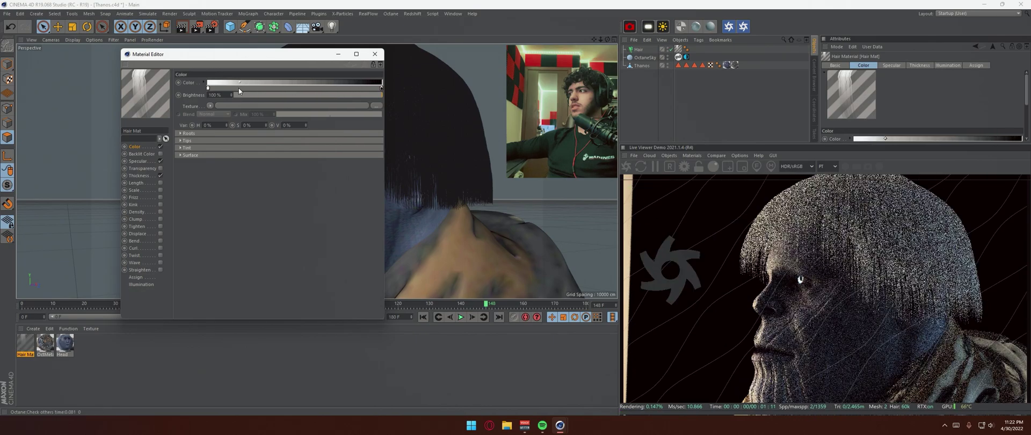
click(816, 264)
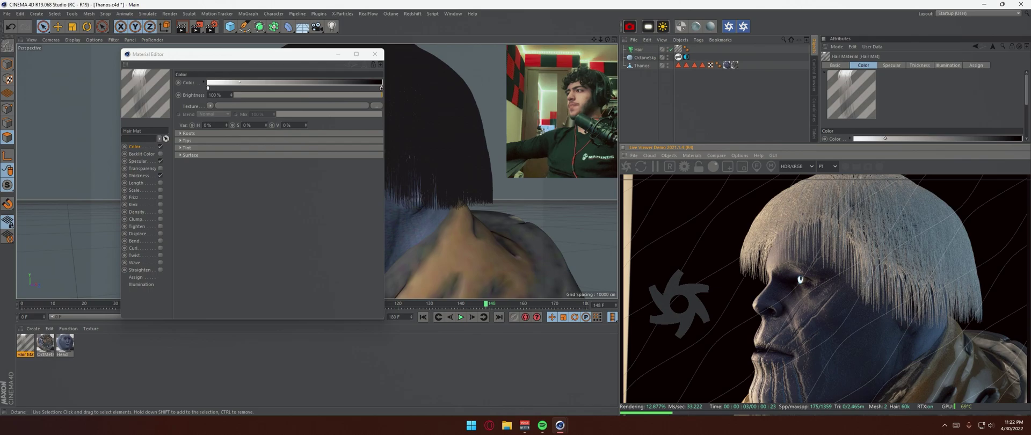
Step: Close the Material Editor and set the Hair object's Hairs Count to 15000
click(374, 54)
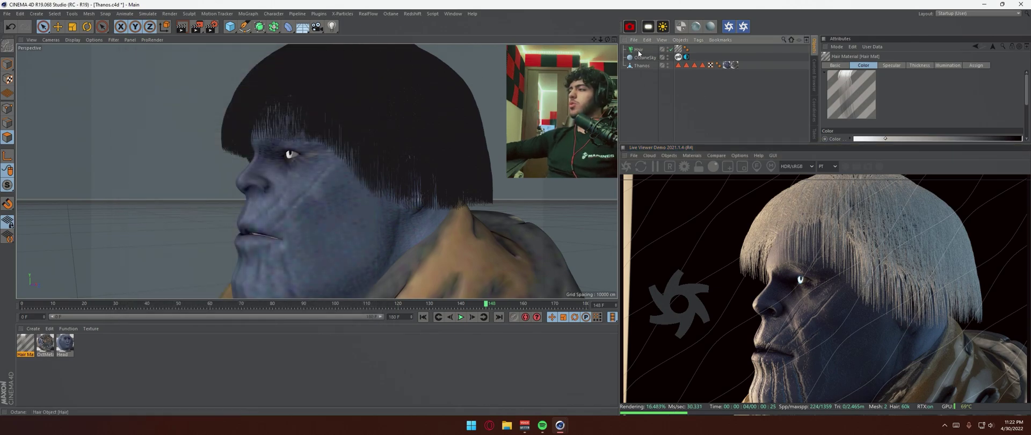
click(639, 50)
click(903, 65)
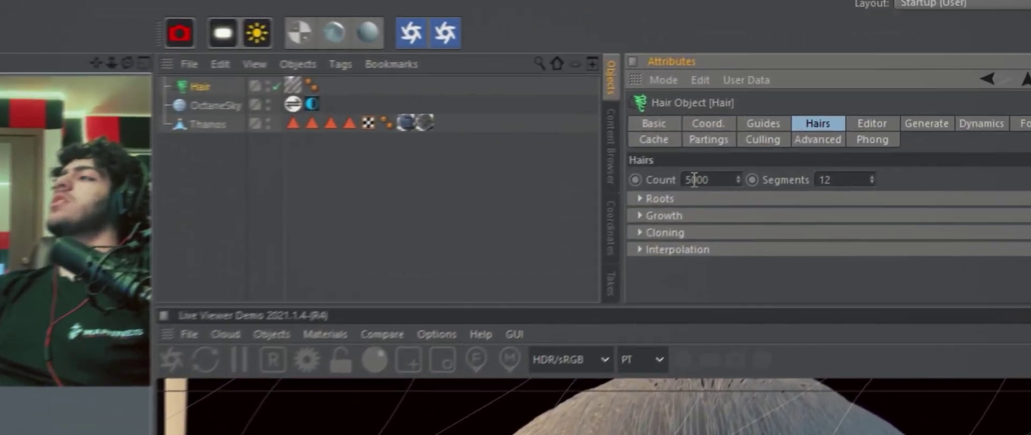
click(847, 89)
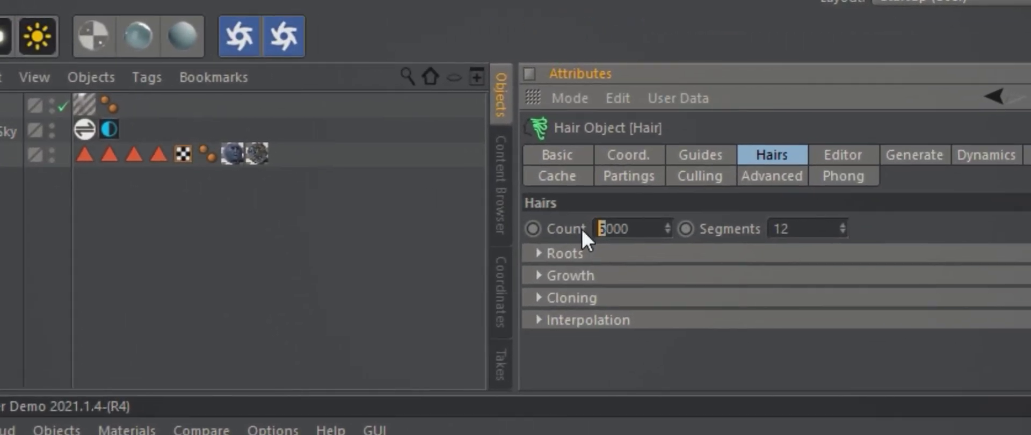
text(1)
key(Return)
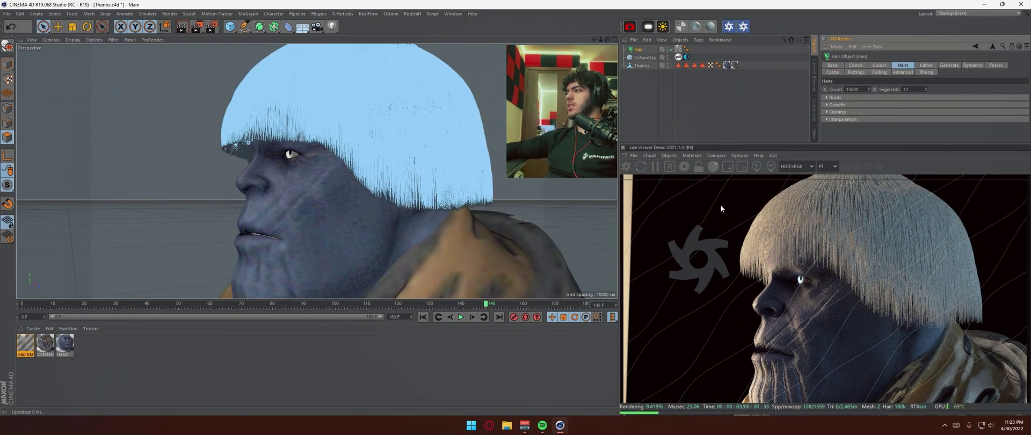
scroll(312, 156, up, 1)
scroll(335, 130, up, 1)
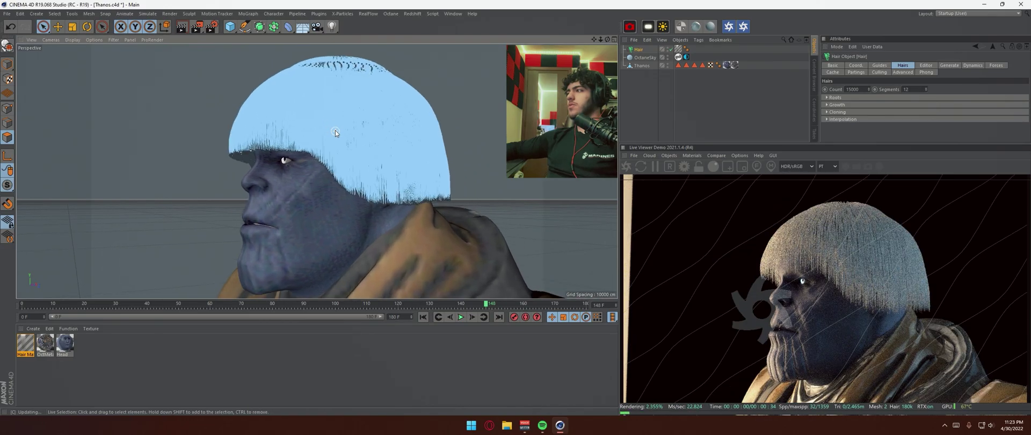
scroll(349, 171, up, 1)
mouse_move(334, 180)
alt+mouse_down()
mouse_move(301, 168)
mouse_move(343, 172)
alt+mouse_up()
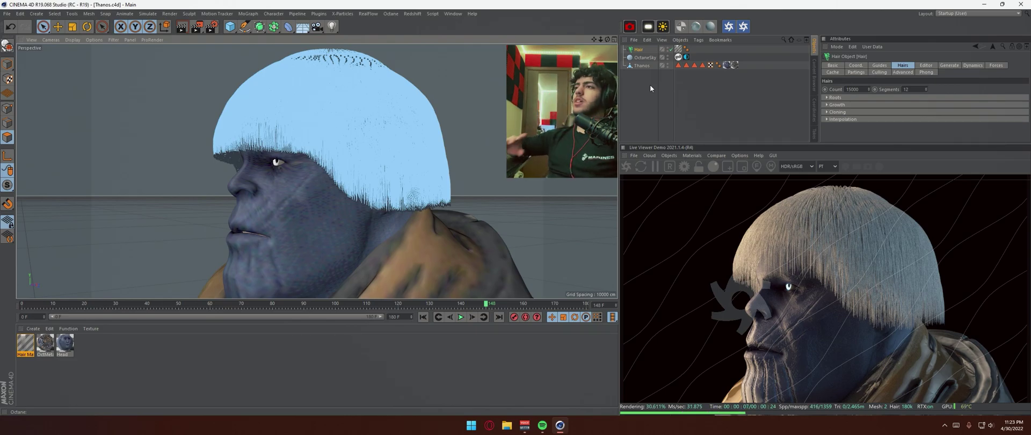
click(70, 371)
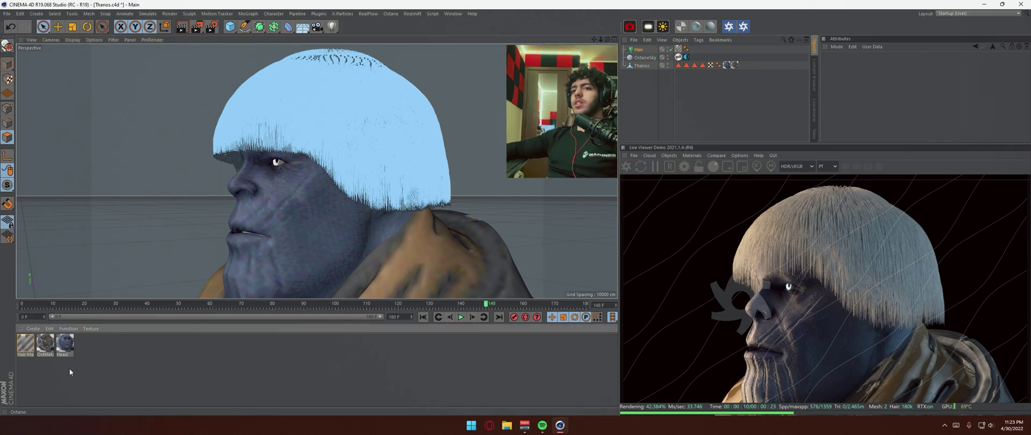
double_click(29, 341)
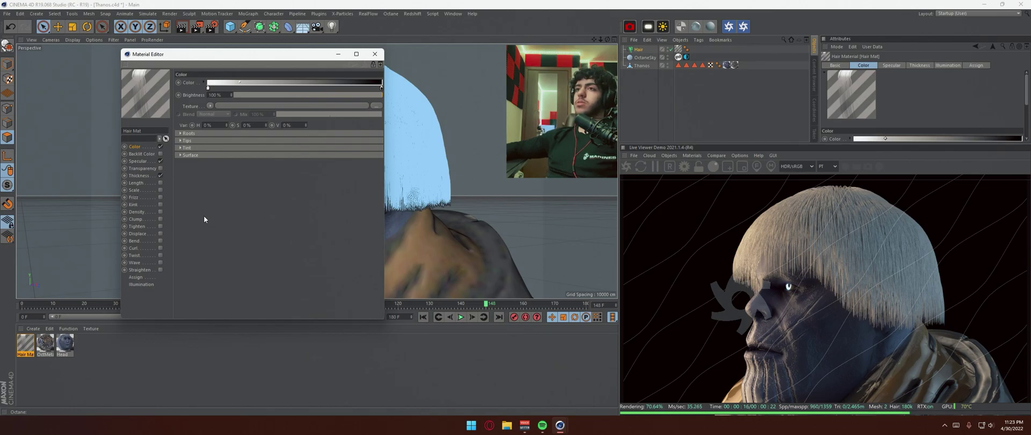
click(374, 55)
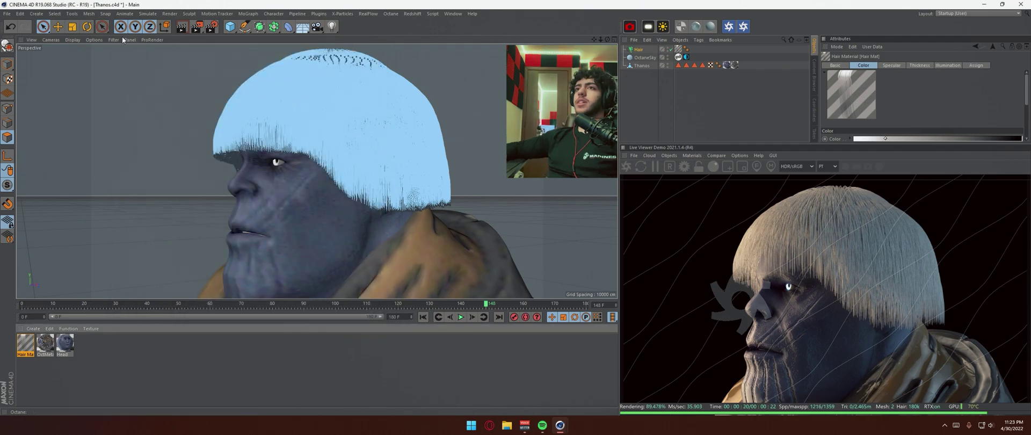
Step: Brush Thanos's hair strands backward over the head into a fuller swept-back shape
click(148, 13)
mouse_move(233, 127)
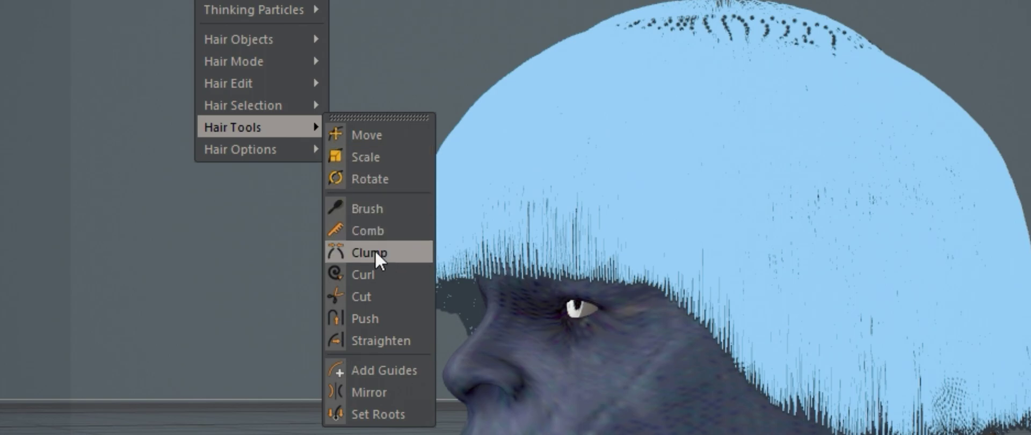
click(370, 208)
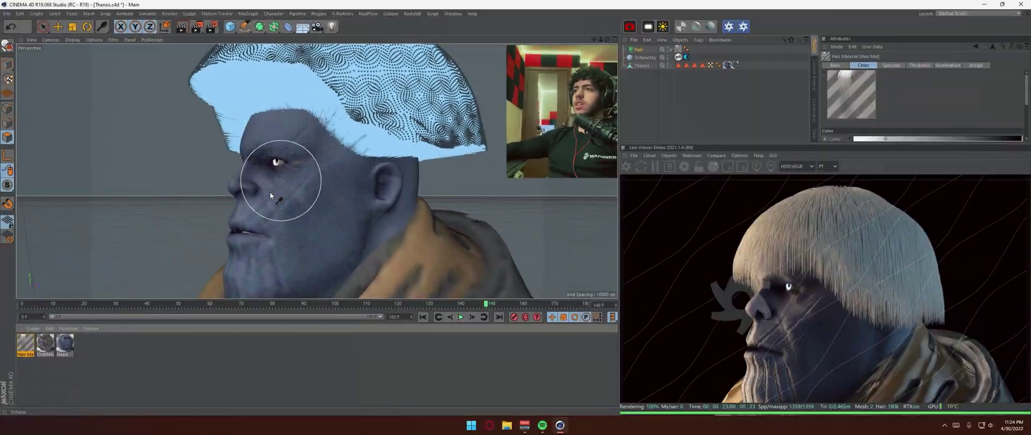
drag(325, 111, 419, 178)
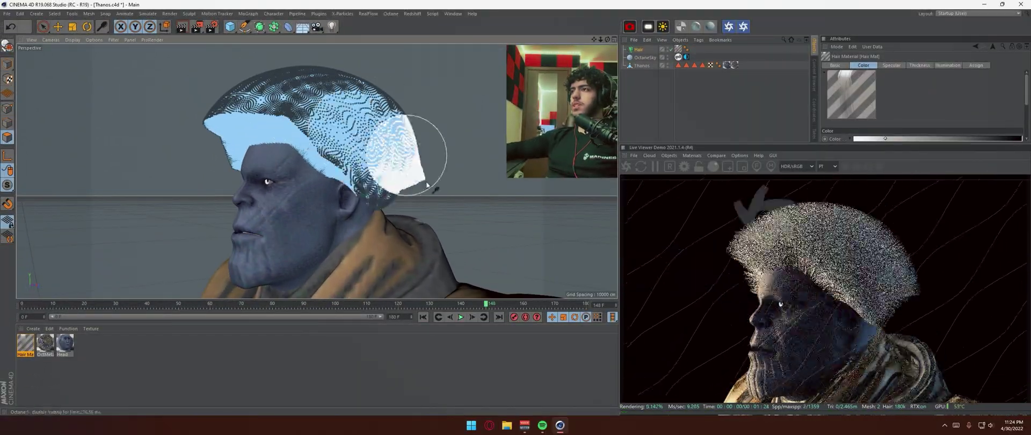
click(148, 13)
click(202, 150)
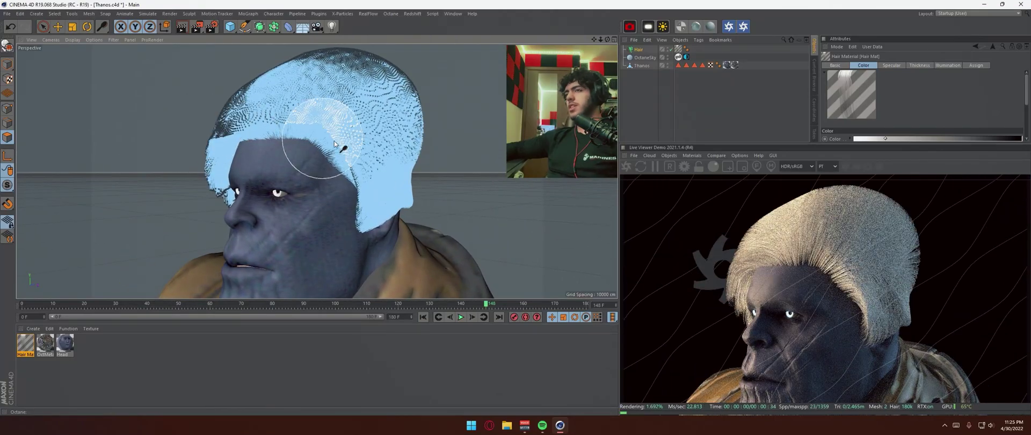
alt+drag(334, 140, 302, 143)
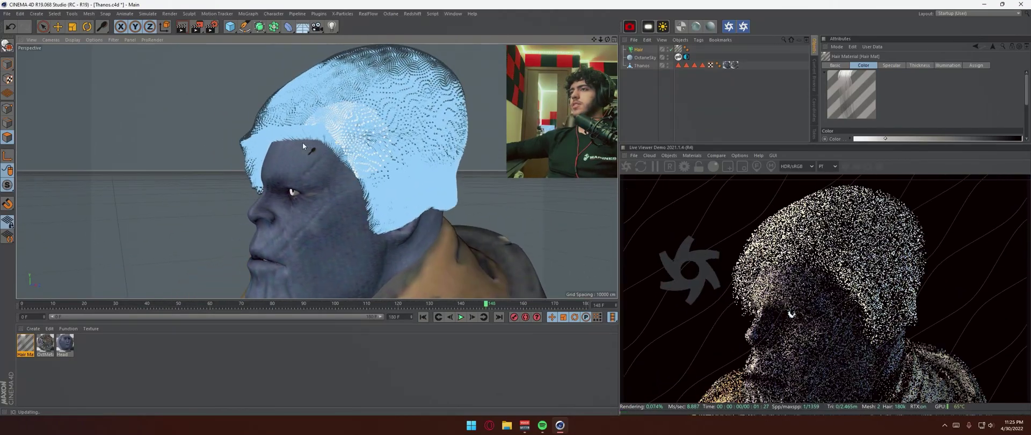
alt+drag(365, 155, 346, 170)
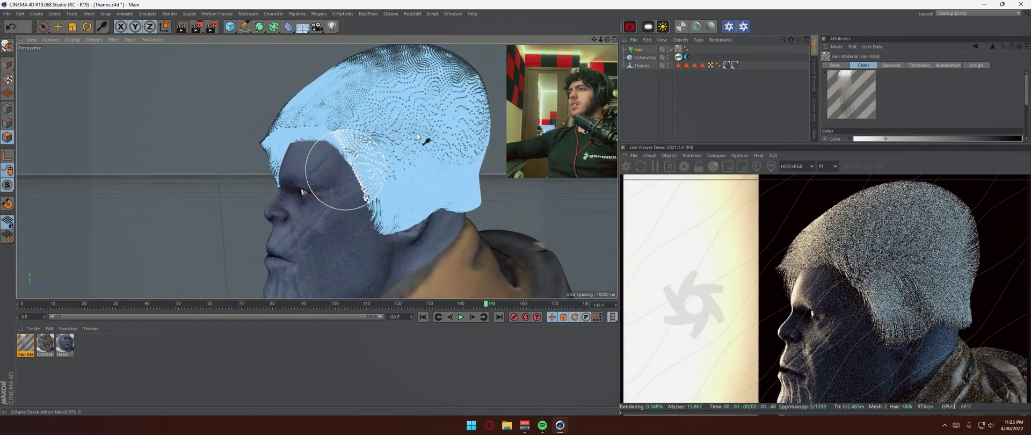
mouse_move(415, 115)
mouse_down()
mouse_move(451, 138)
mouse_move(470, 168)
mouse_move(393, 160)
mouse_move(472, 161)
mouse_move(465, 173)
mouse_up()
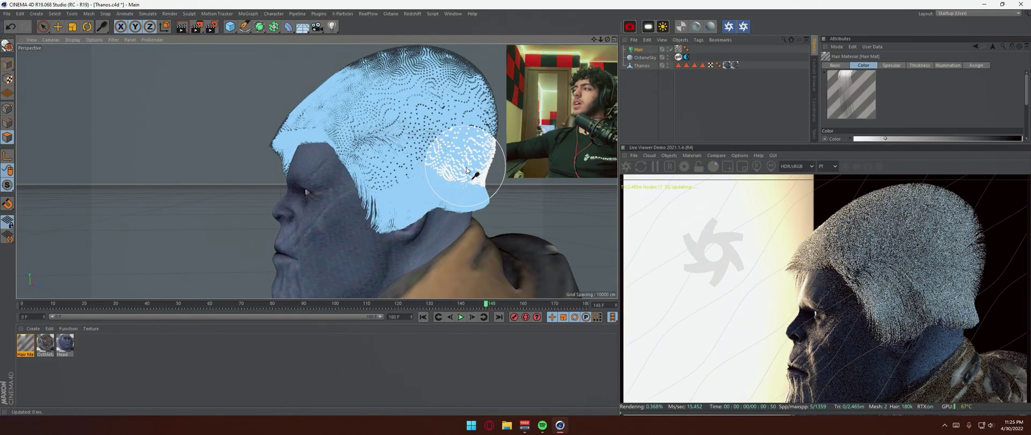
mouse_move(465, 168)
alt+mouse_down()
mouse_move(364, 220)
mouse_move(352, 137)
alt+mouse_up()
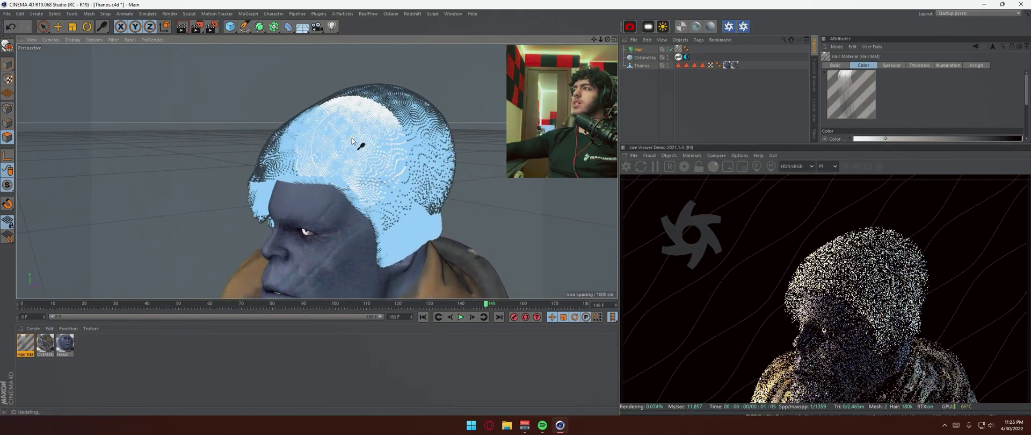
Step: Change the Hair object's Forces Gravity from -9.81 to 0
click(638, 49)
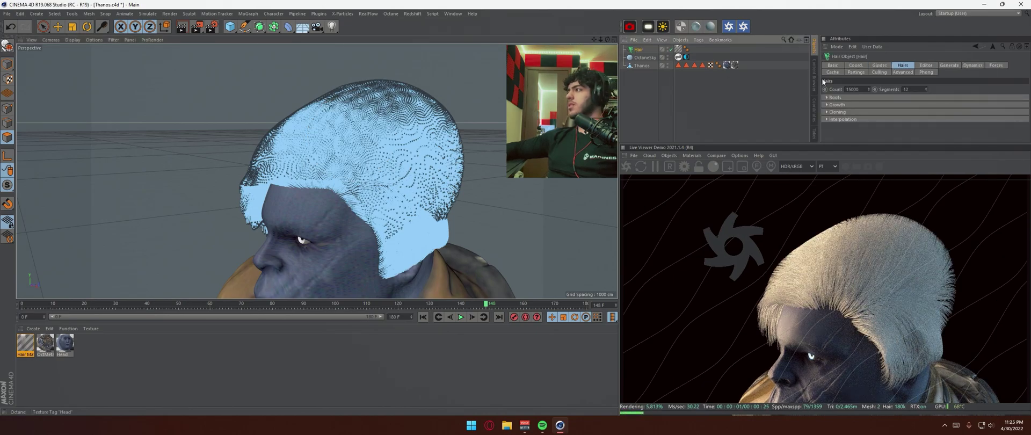
click(996, 65)
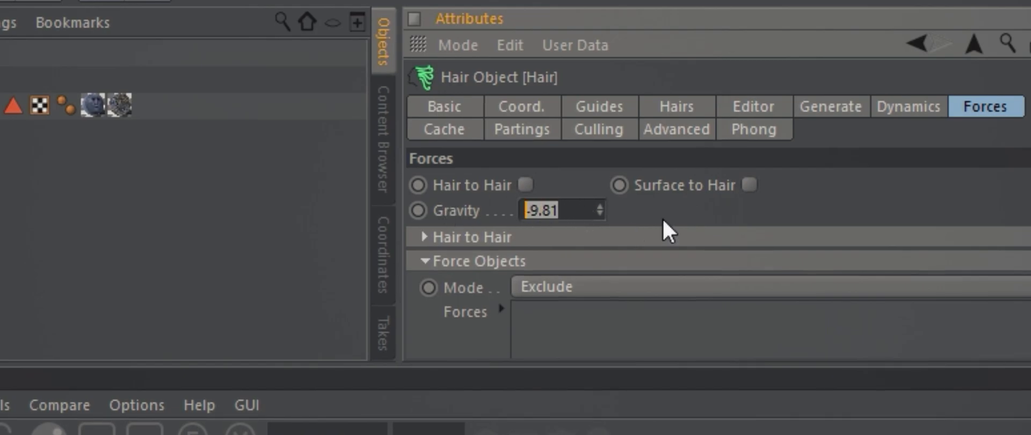
key(BackSpace)
text(0)
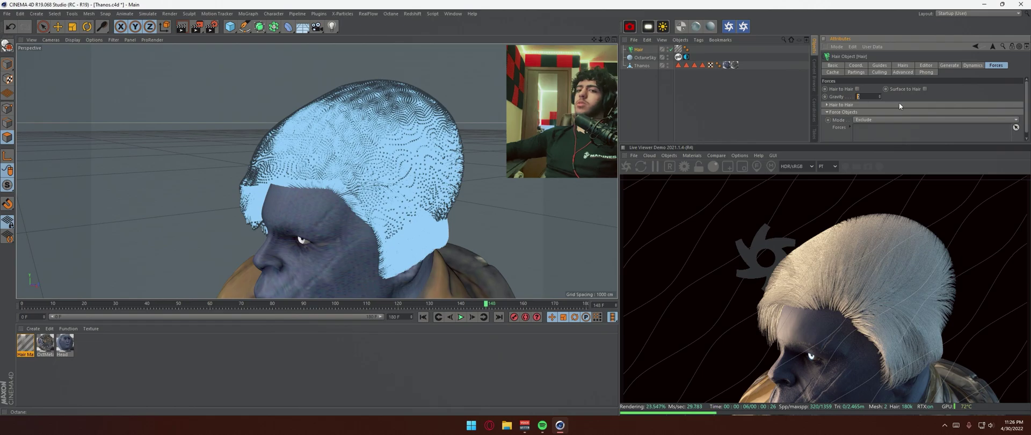
key(Return)
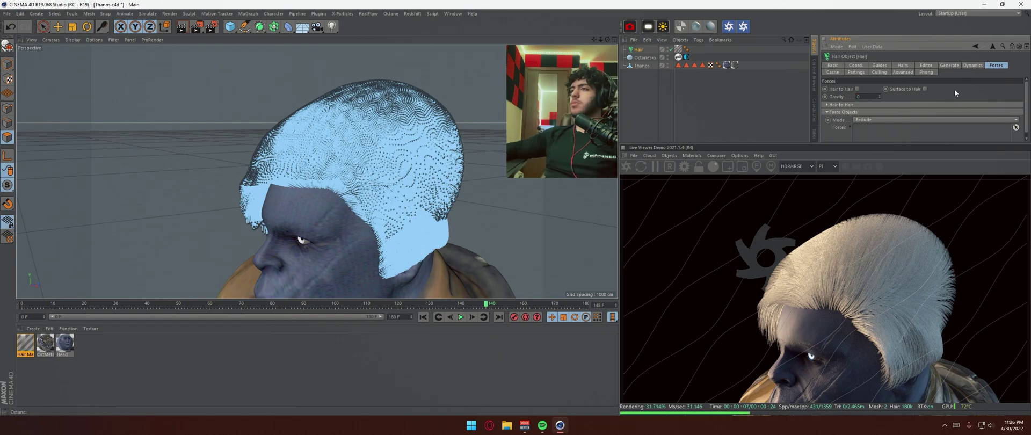
Step: Orbit closer to Thanos's face, then open Hair Mat in the Material Editor
alt+drag(307, 137, 343, 240)
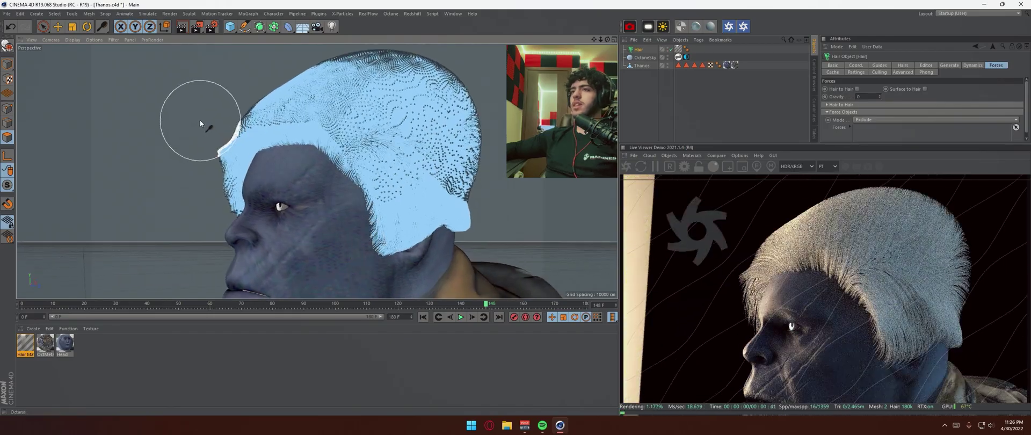
mouse_move(187, 126)
alt+mouse_down()
mouse_move(330, 244)
mouse_move(330, 268)
alt+mouse_up()
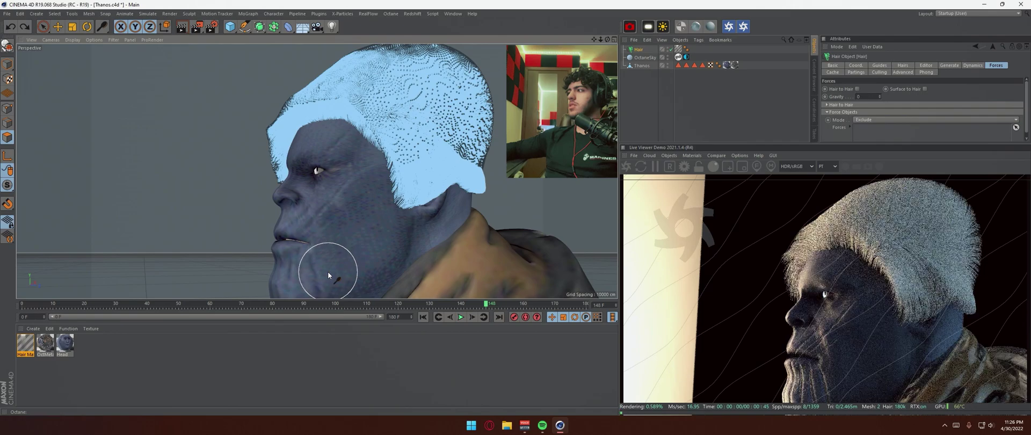
alt+drag(375, 226, 337, 257)
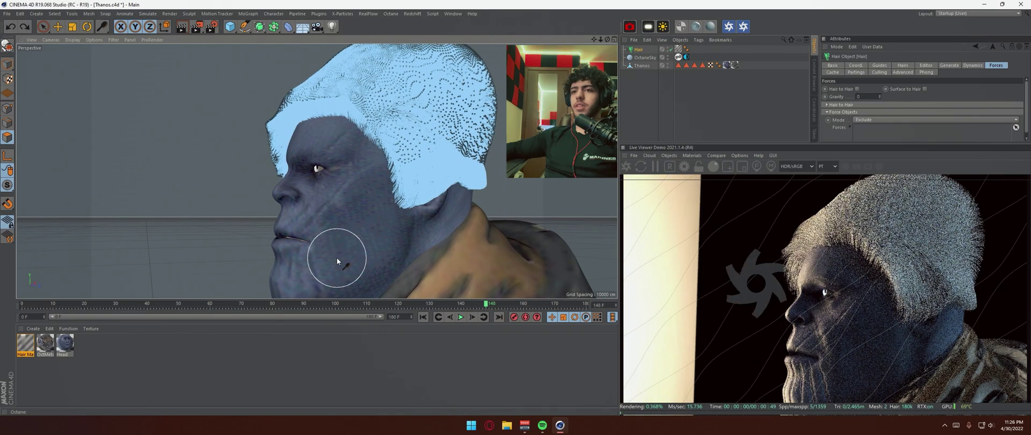
click(99, 395)
double_click(28, 345)
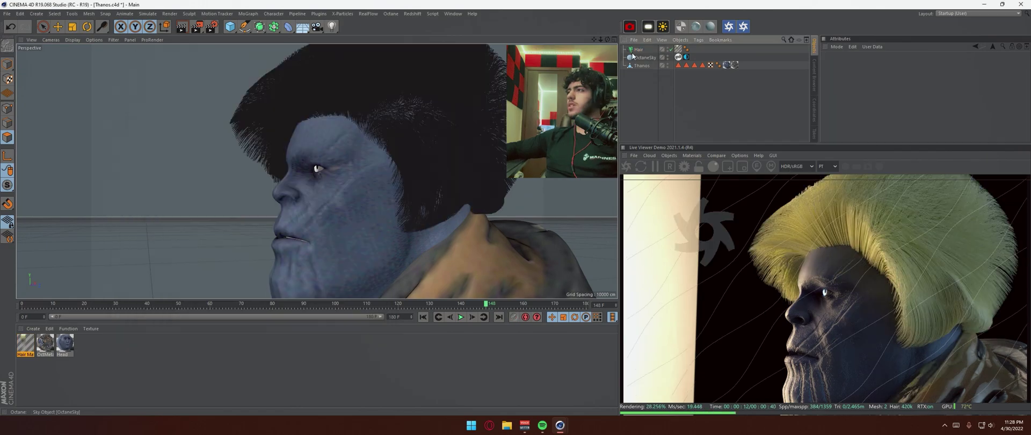
Step: Set the Hair object's Forces gravity from 0 to -9
click(633, 50)
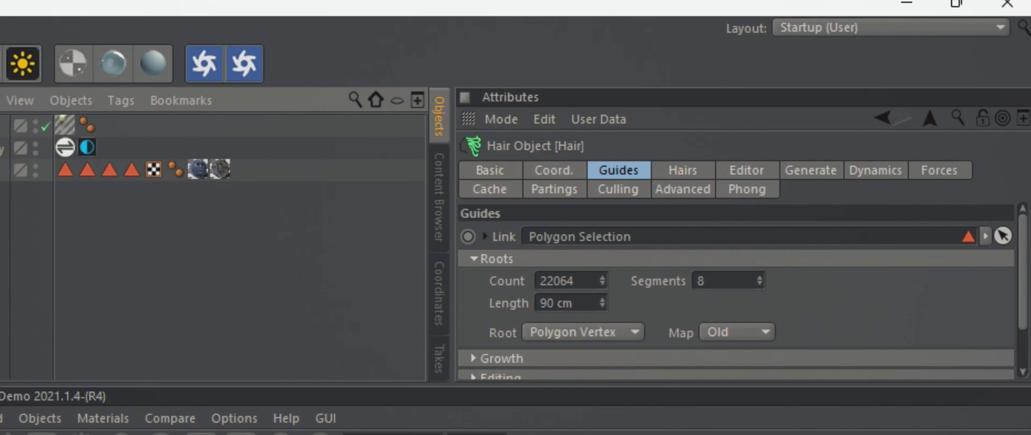
click(934, 172)
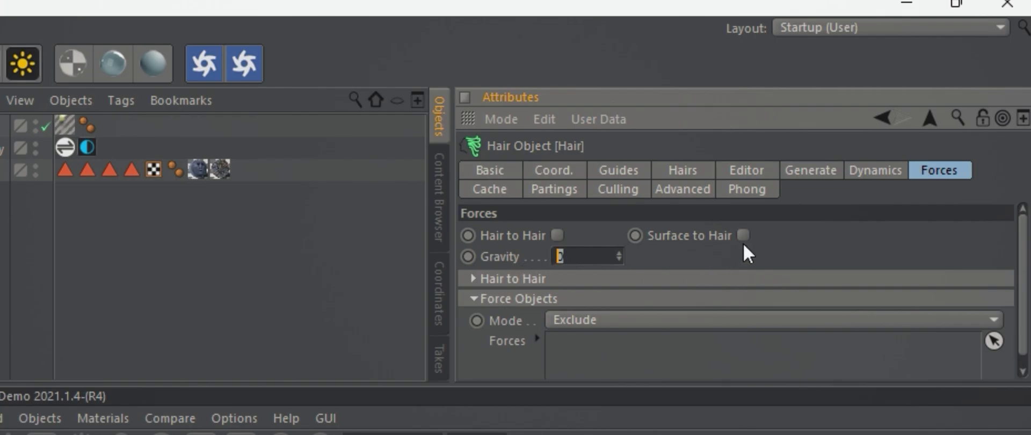
text(-9)
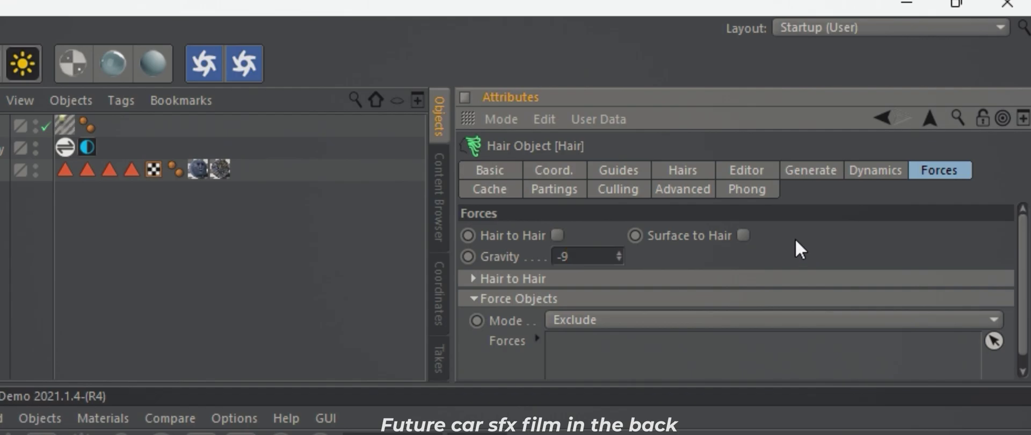
Step: Calculate the hair dynamics cache from the Hair object's Cache tab
click(504, 189)
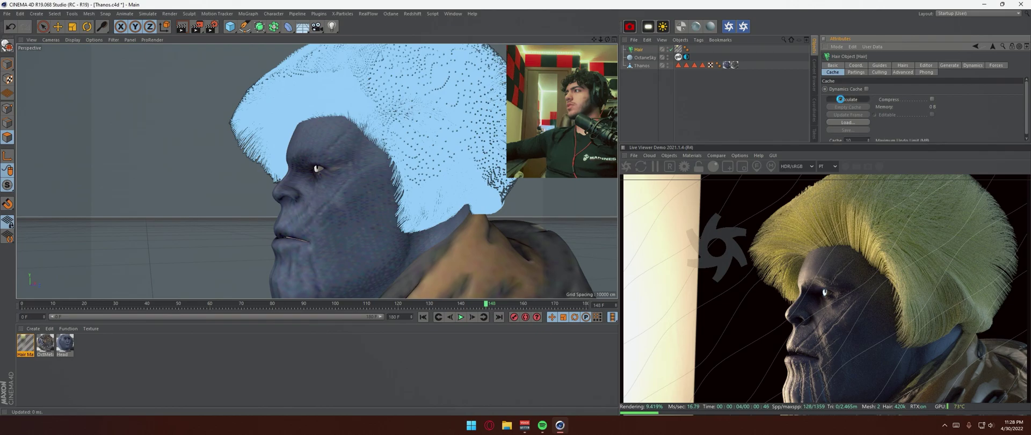
click(841, 100)
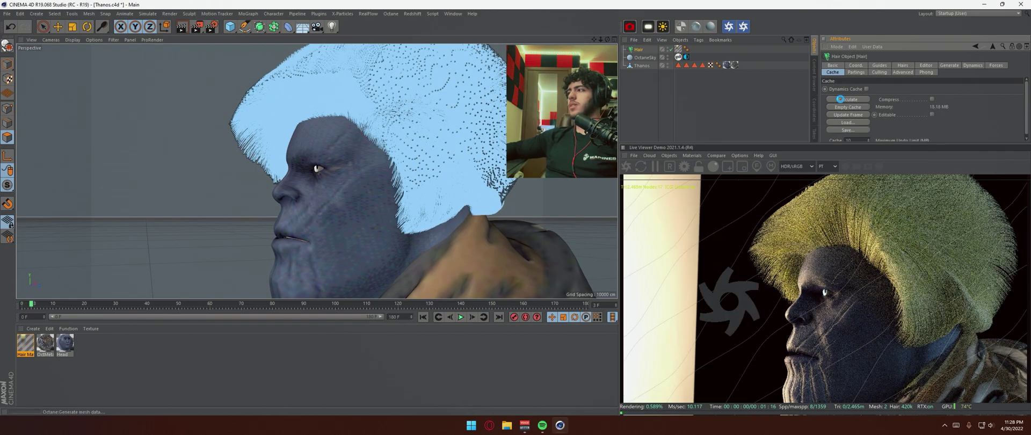